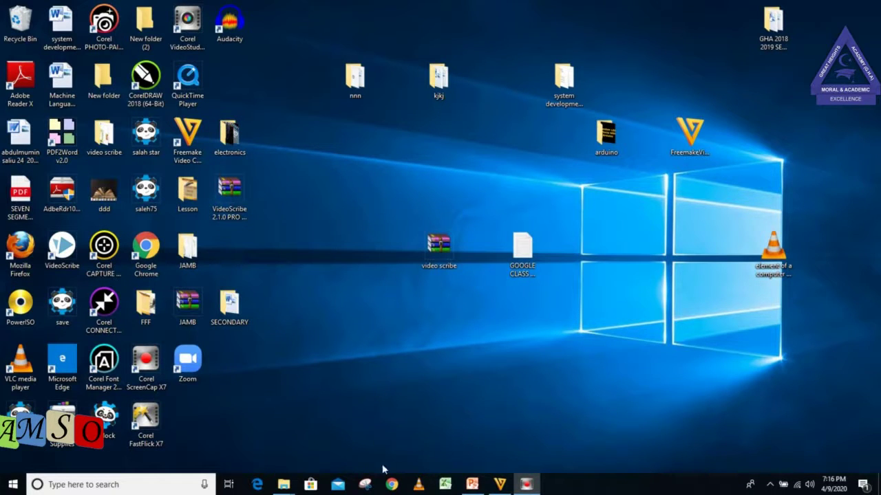
Launch Google Chrome and load the zoom.us home page.
click(396, 484)
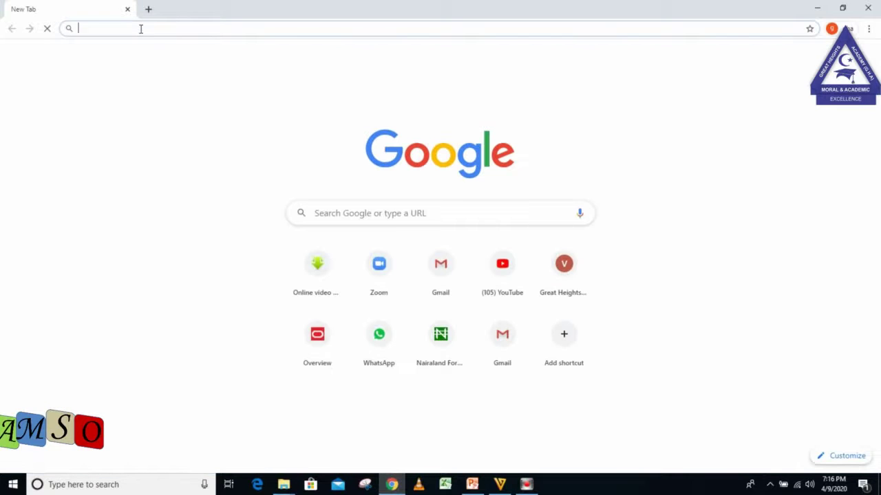
click(141, 28)
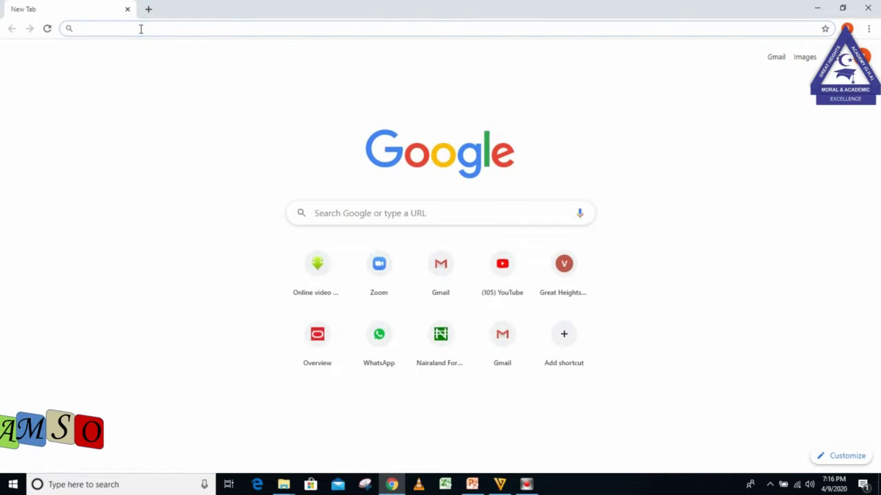
text(zoom.)
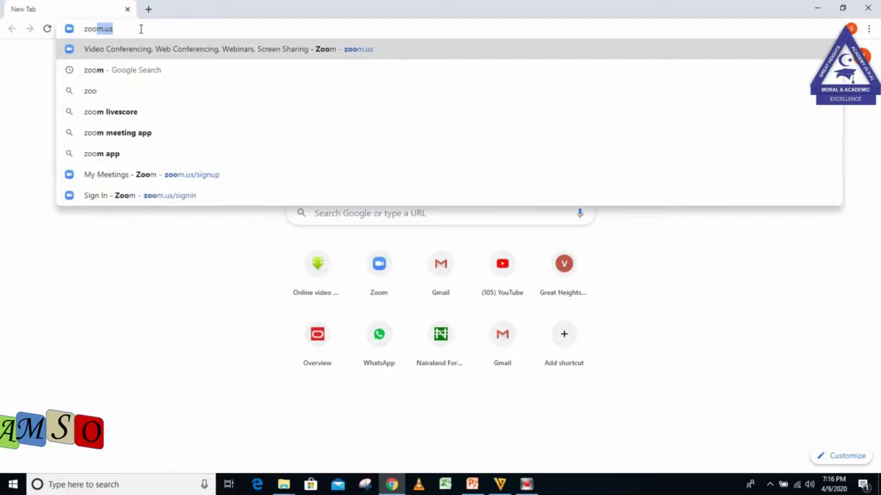
text(us)
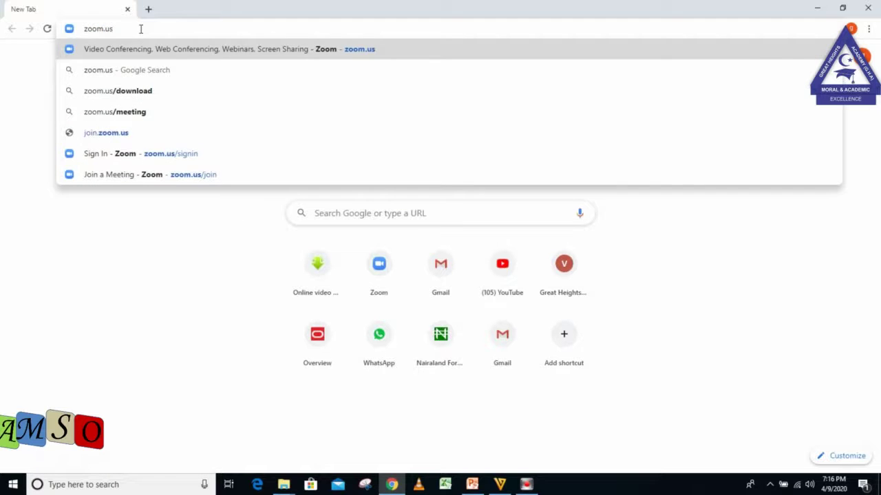
key(Return)
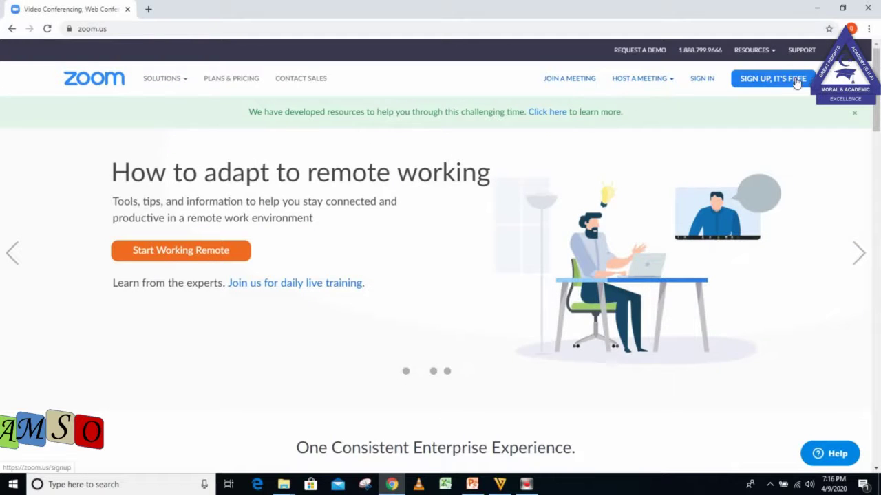
click(796, 83)
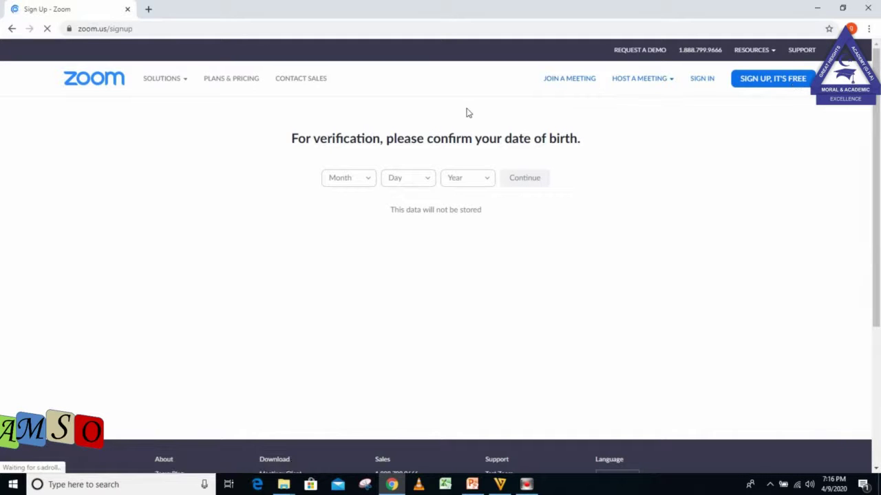
click(368, 179)
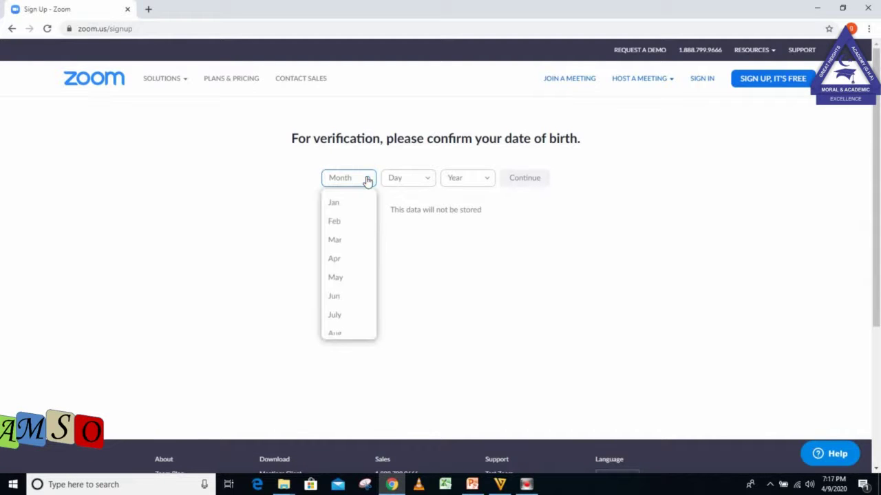
click(350, 211)
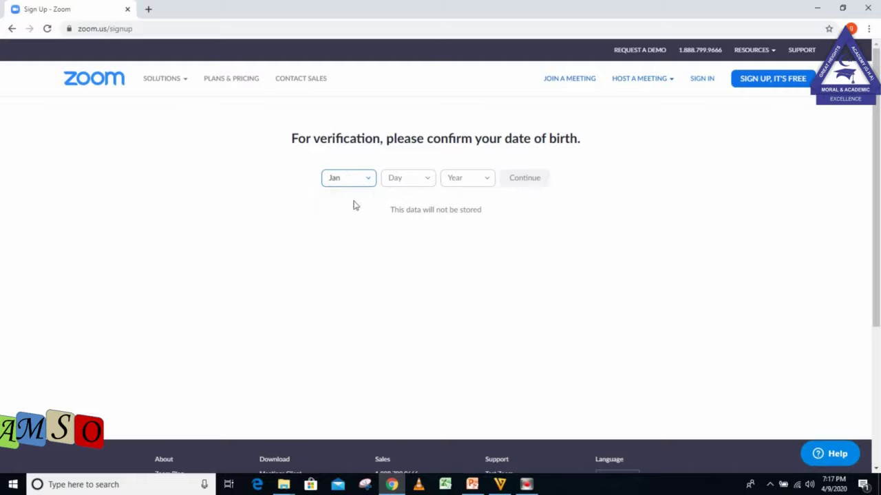
click(416, 176)
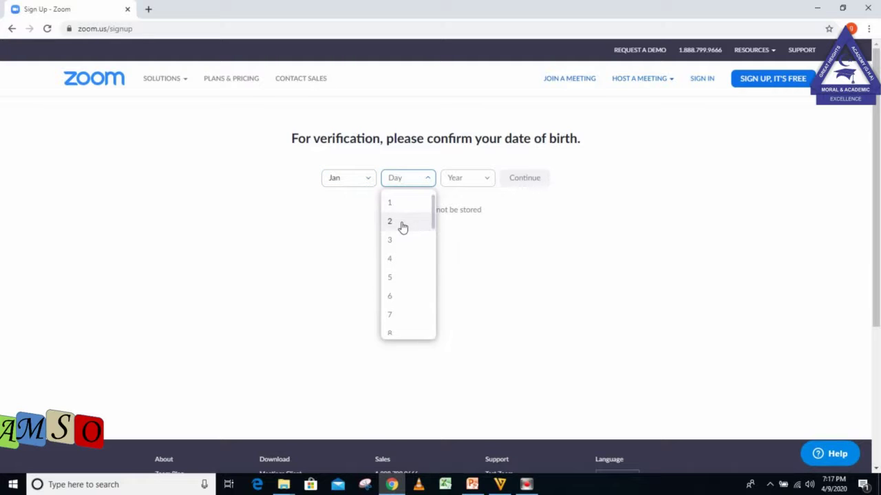
click(401, 223)
click(471, 180)
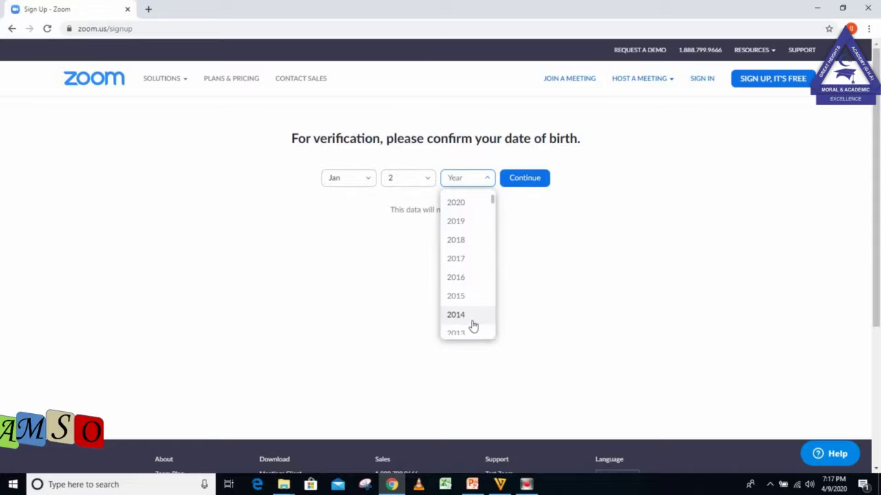
scroll(493, 215, down, 4)
click(493, 218)
drag(494, 220, 494, 222)
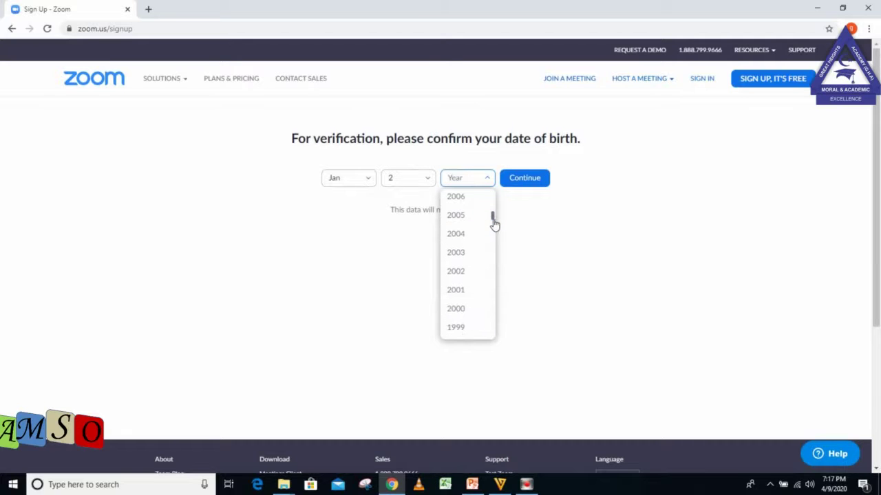
click(460, 310)
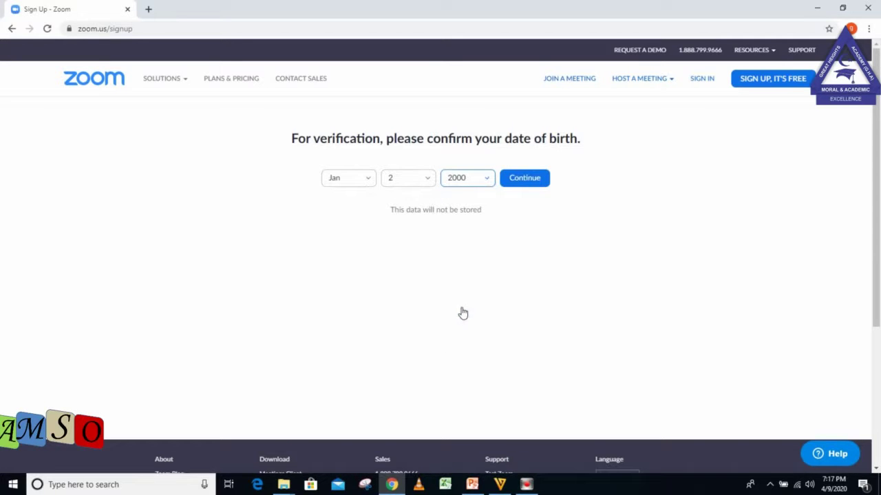
click(519, 178)
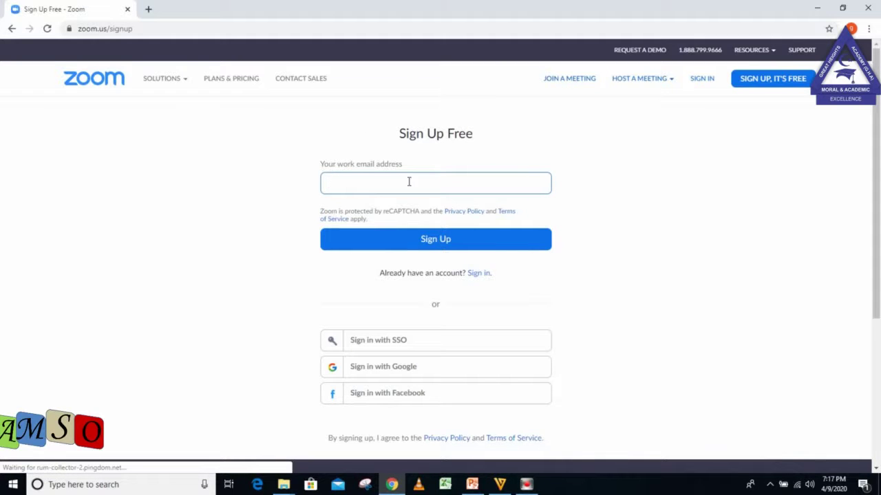
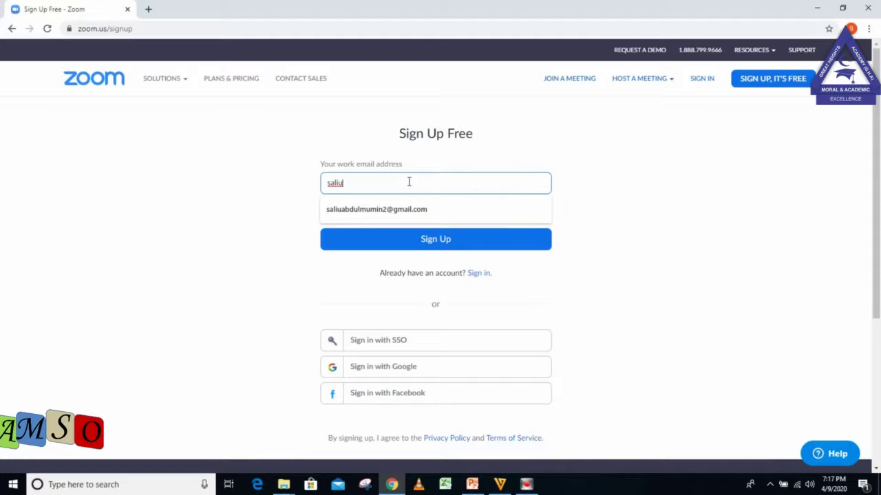
Enter the work email address from the autofill suggestion and submit the sign-up.
click(399, 210)
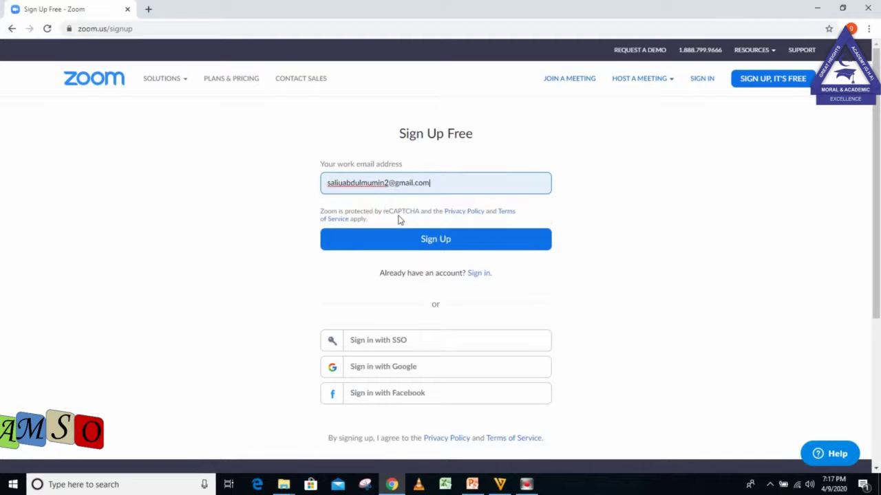
click(378, 237)
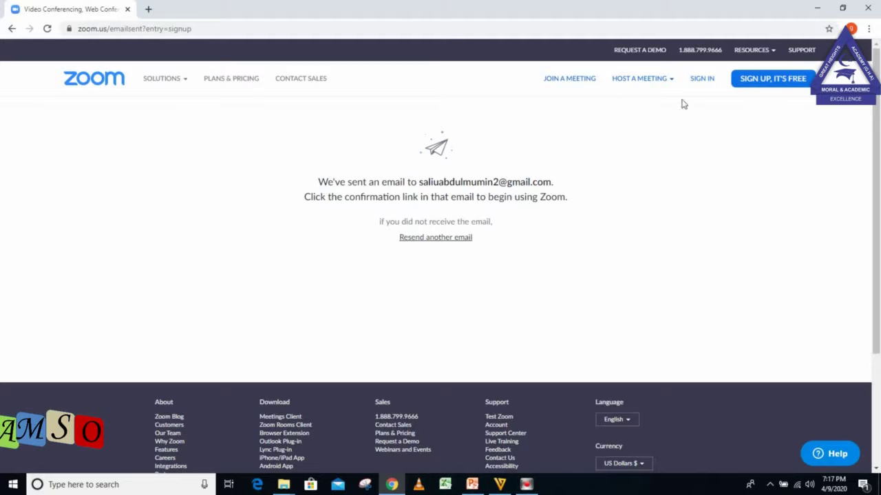
In a new Gmail tab, open 'Please activate your Zoom account' and follow Activate Account.
click(148, 8)
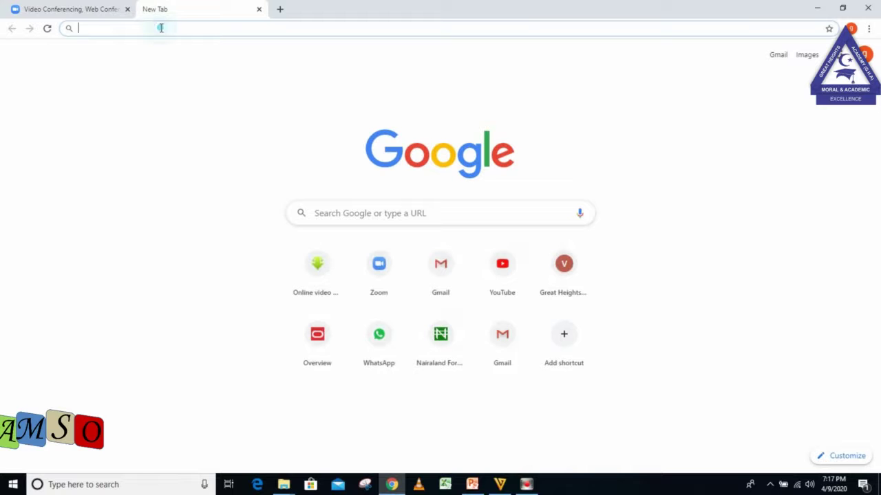
text(gmail.com)
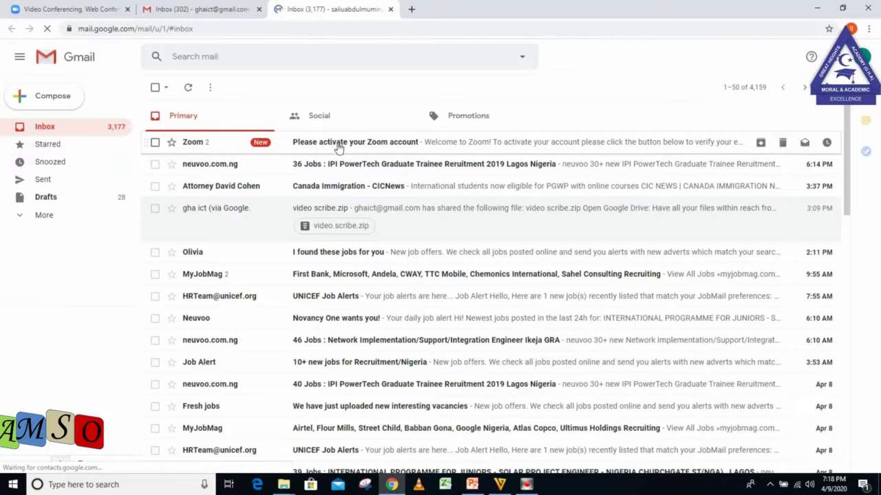
click(347, 146)
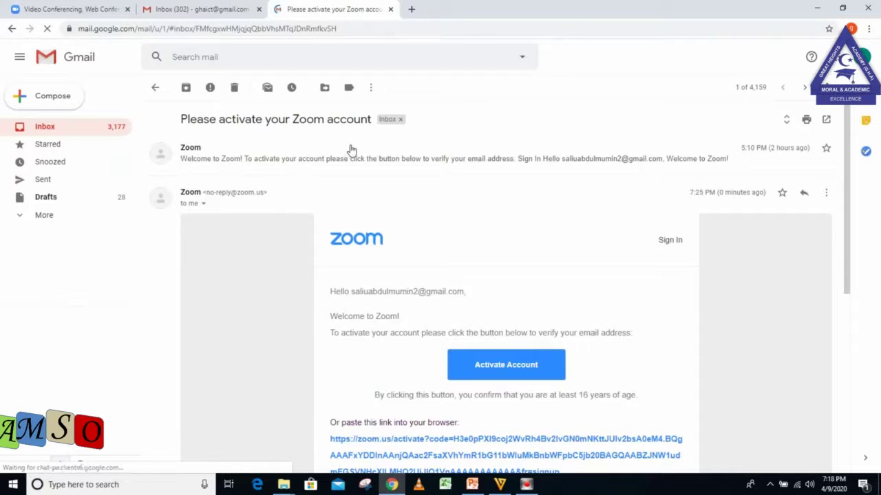
click(513, 366)
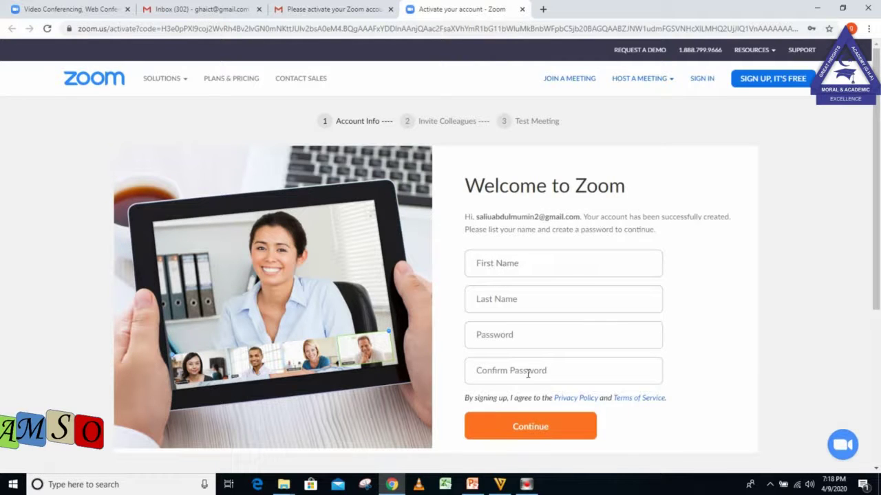
Correct the first name and enter the last name on the welcome form.
click(486, 266)
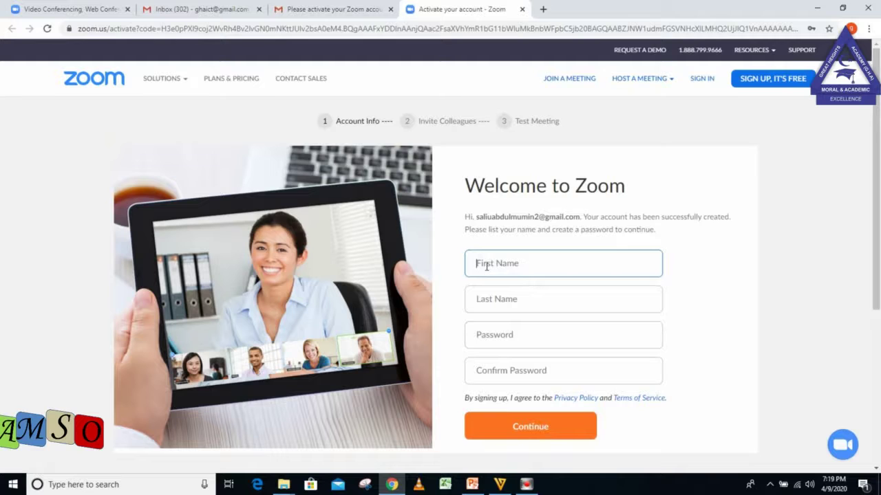
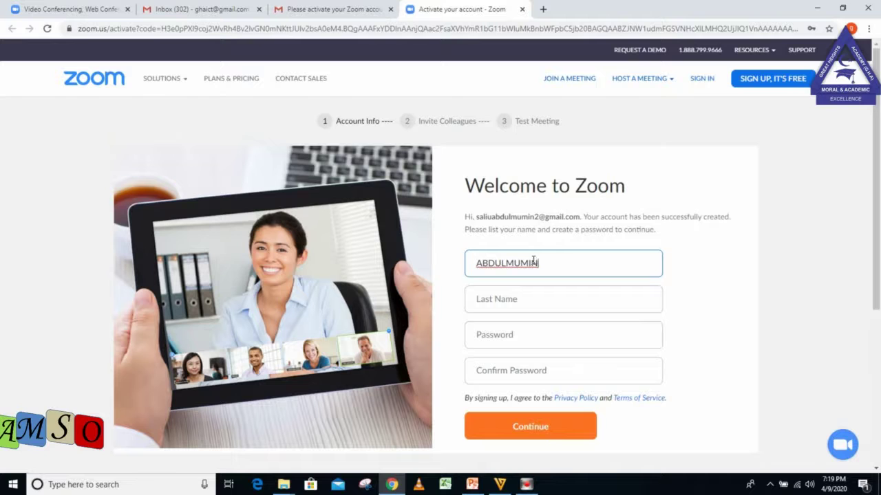
key(BackSpace)
key(BackSpace)
key(BackSpace)
key(BackSpace)
click(518, 290)
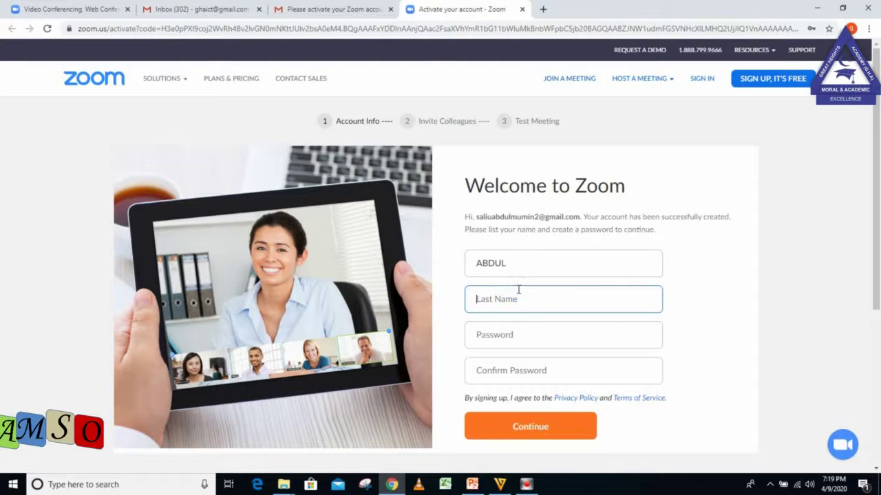
text(MUMIN)
Enter the account password, fill the confirmation with a saved password, and submit.
click(503, 335)
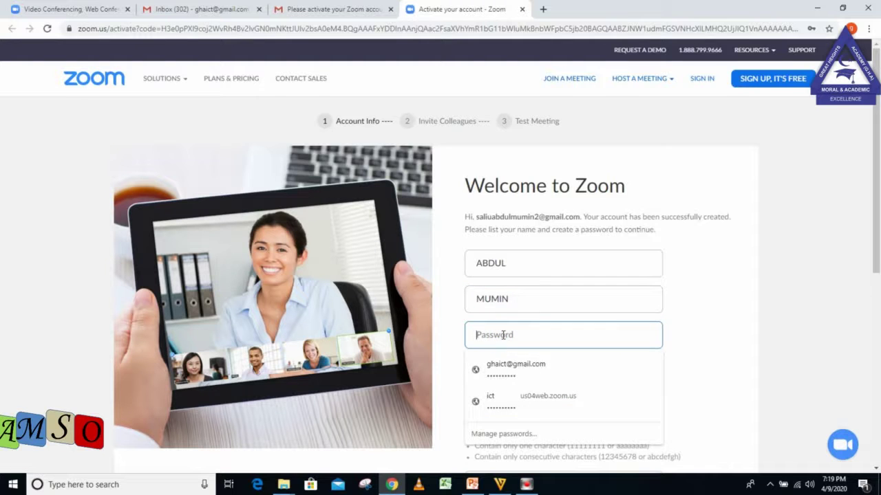
text(****)
key(BackSpace)
key(BackSpace)
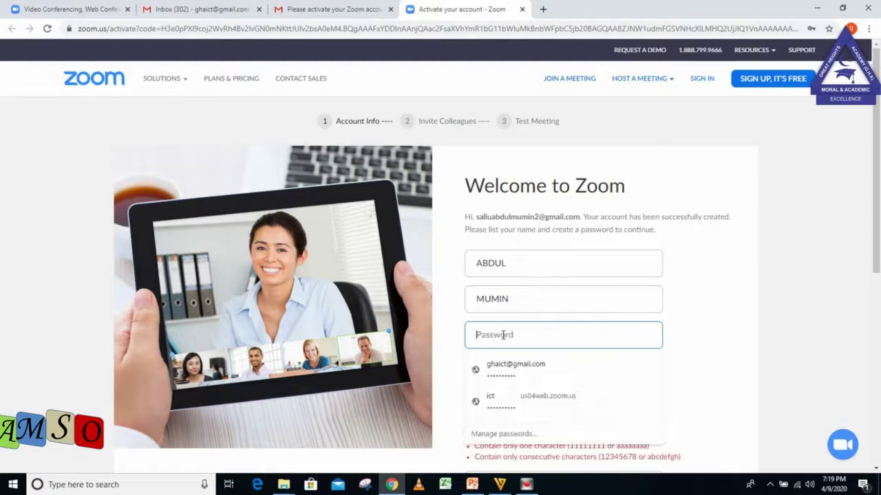
text(******)
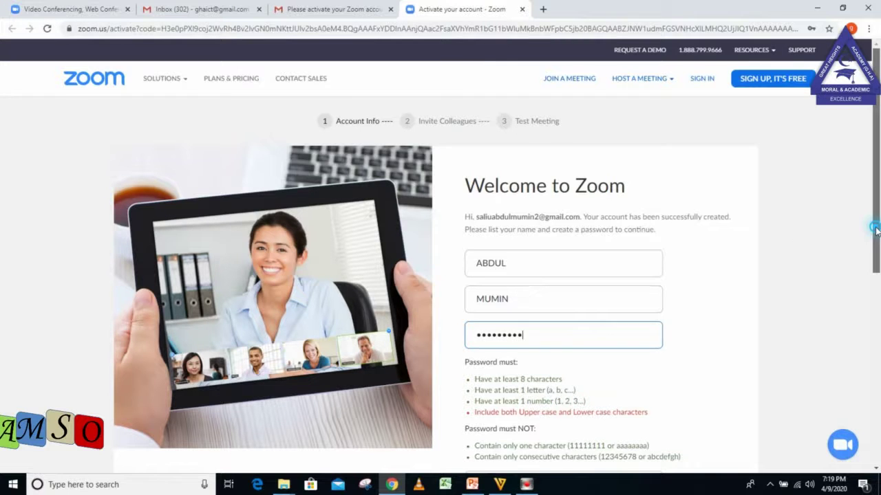
drag(872, 220, 870, 298)
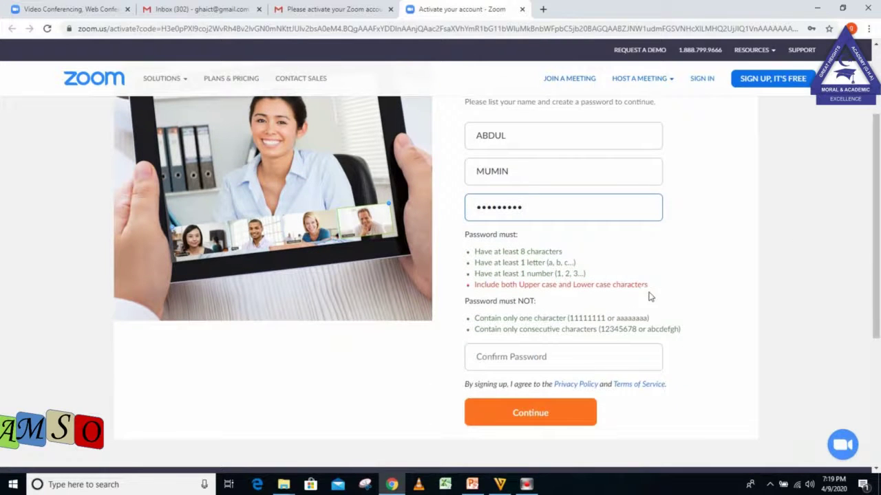
click(592, 357)
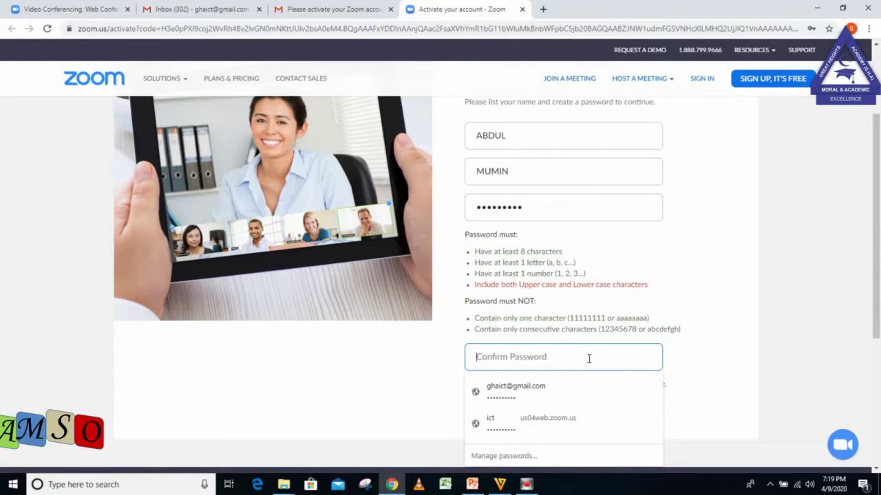
click(516, 390)
click(542, 411)
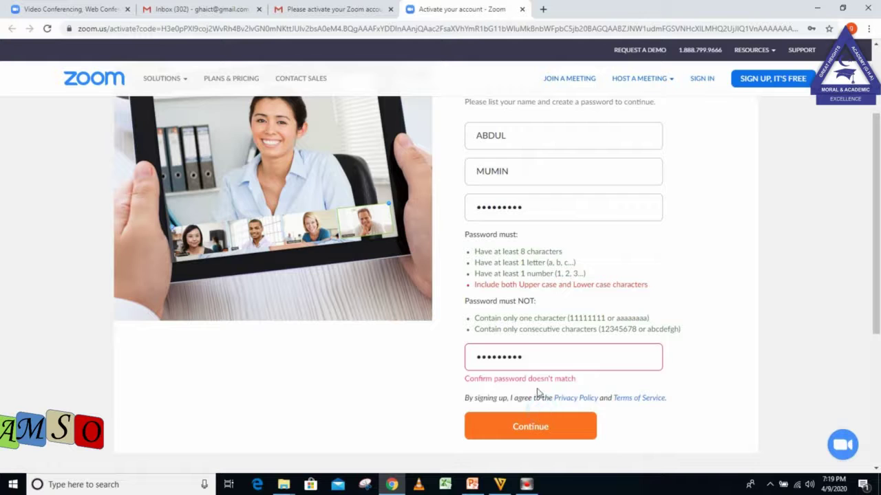
Retype the password and its confirmation so they match, then submit the activation form.
click(524, 355)
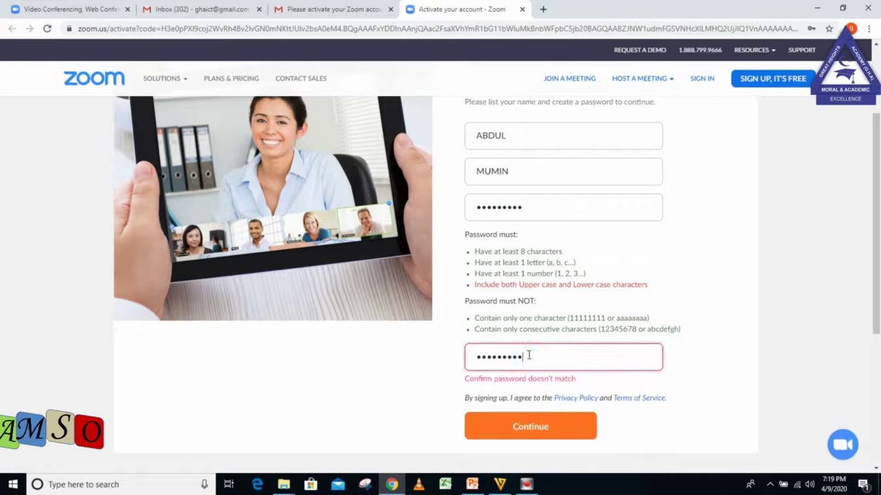
click(528, 355)
drag(524, 355, 460, 363)
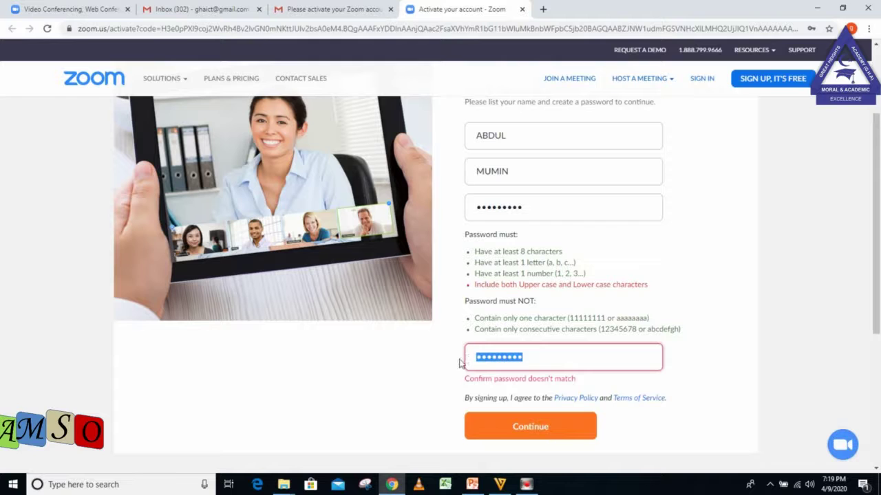
drag(531, 207, 454, 210)
key(BackSpace)
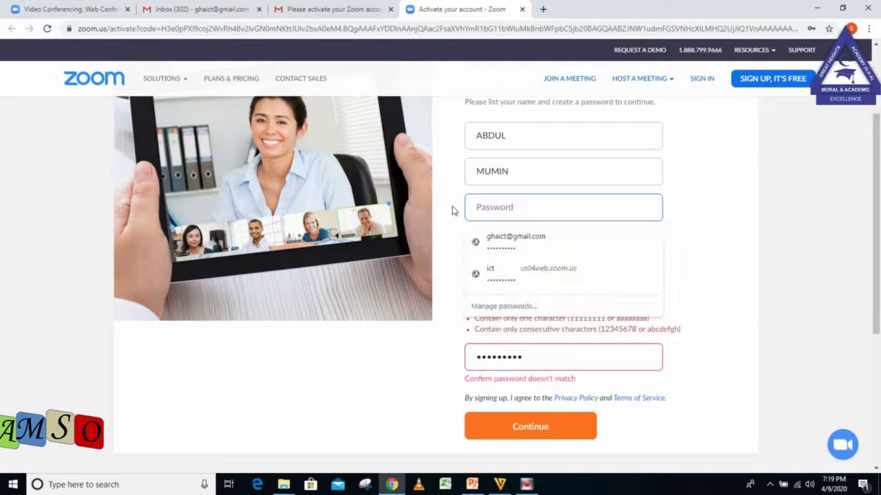
text(••)
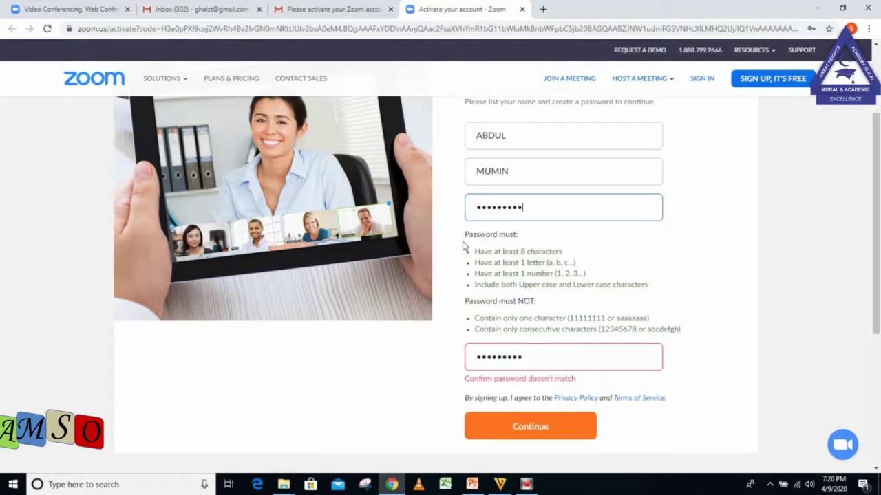
drag(536, 352, 389, 359)
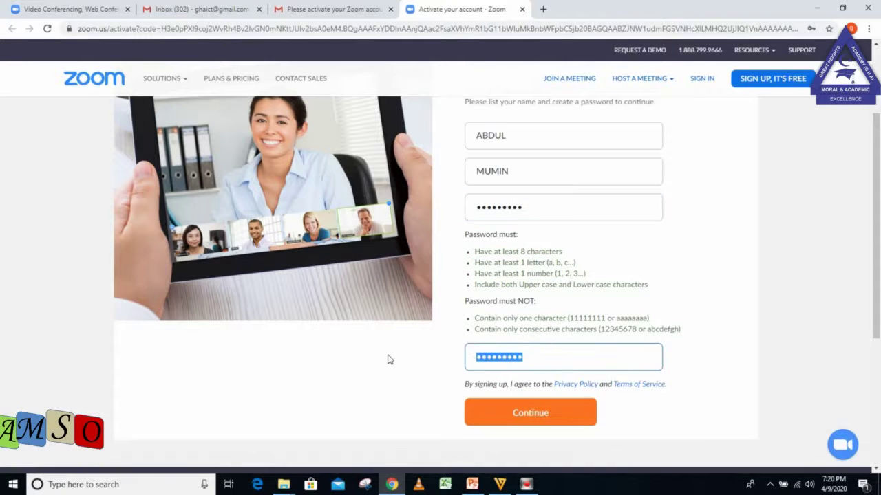
text(•)
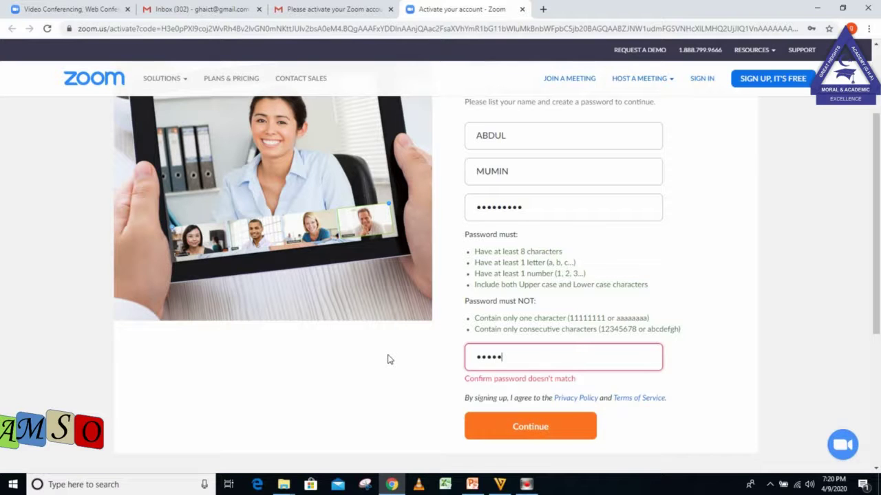
text(•)
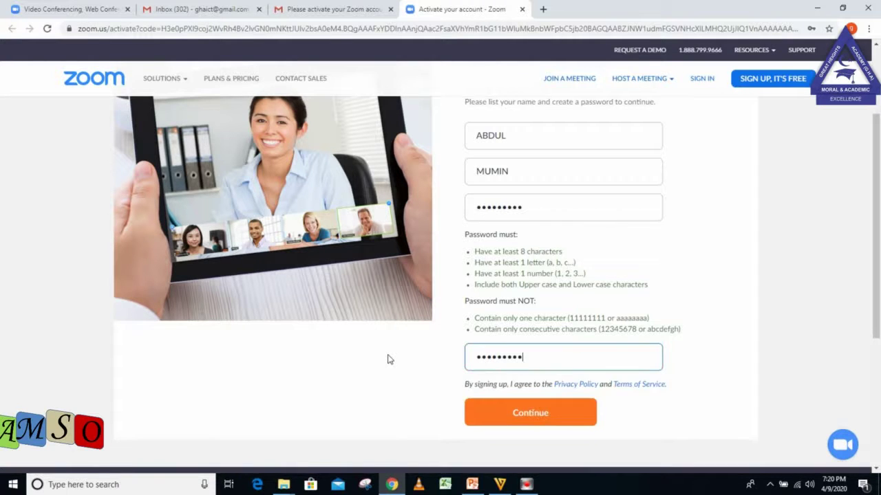
click(554, 420)
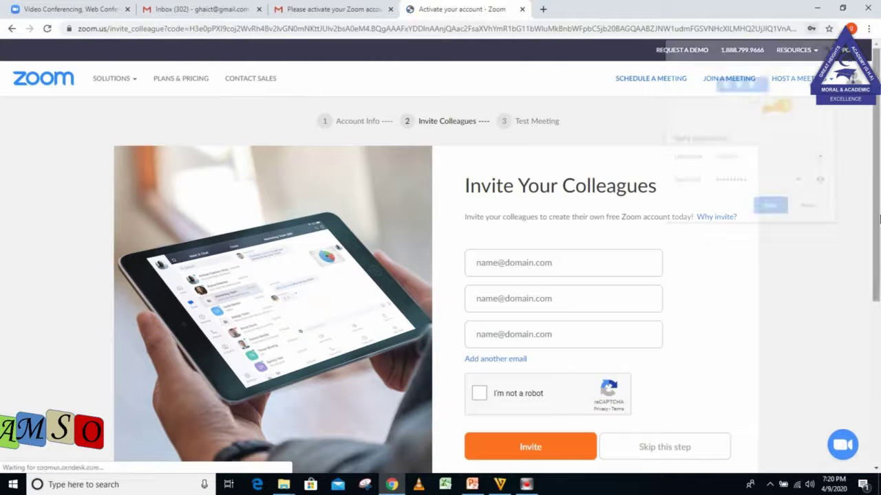
Save the new Zoom password in Chrome and return to the top of the page.
click(769, 207)
drag(875, 176, 875, 241)
scroll(867, 200, up, 3)
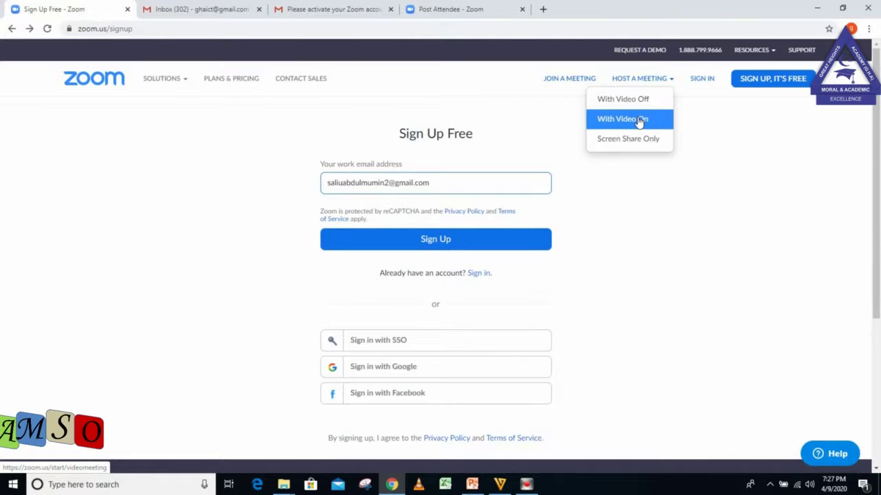
Host a meeting With Video On and let Chrome launch the Zoom app.
click(640, 120)
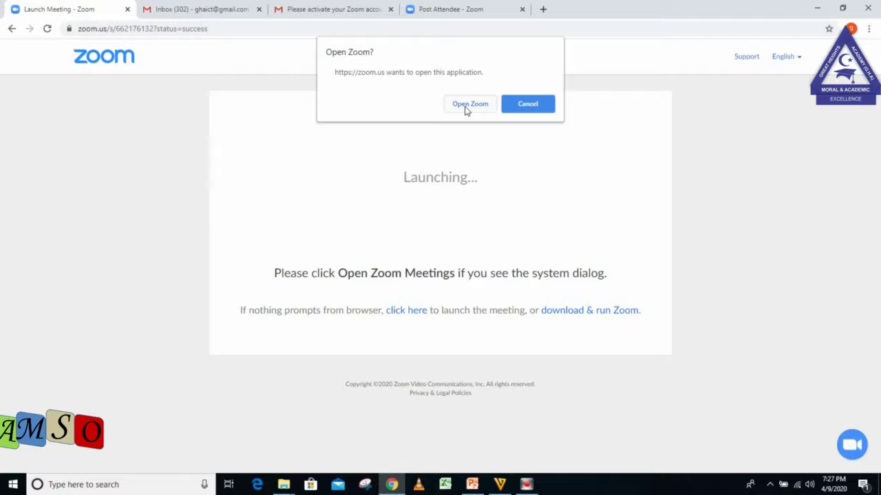
click(468, 105)
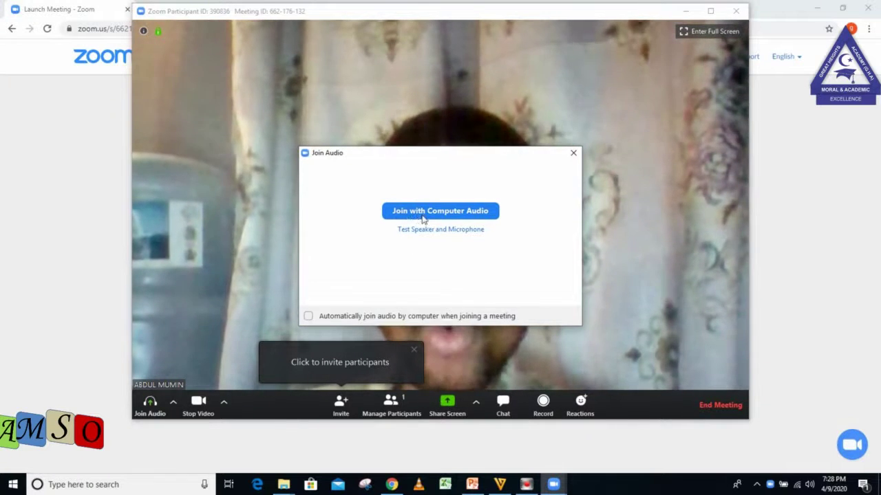
Join the meeting audio using the computer's speaker and microphone.
click(468, 217)
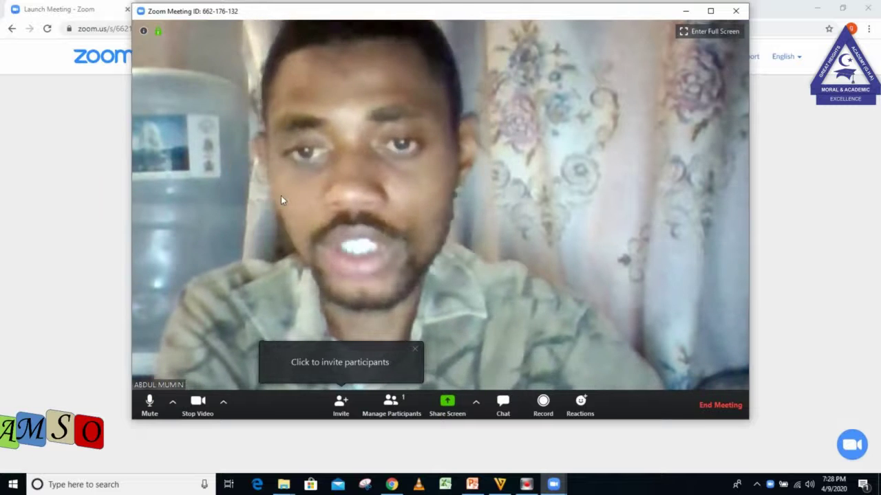
Copy the invite link for meeting 662-176-132, then minimise the meeting window.
click(342, 404)
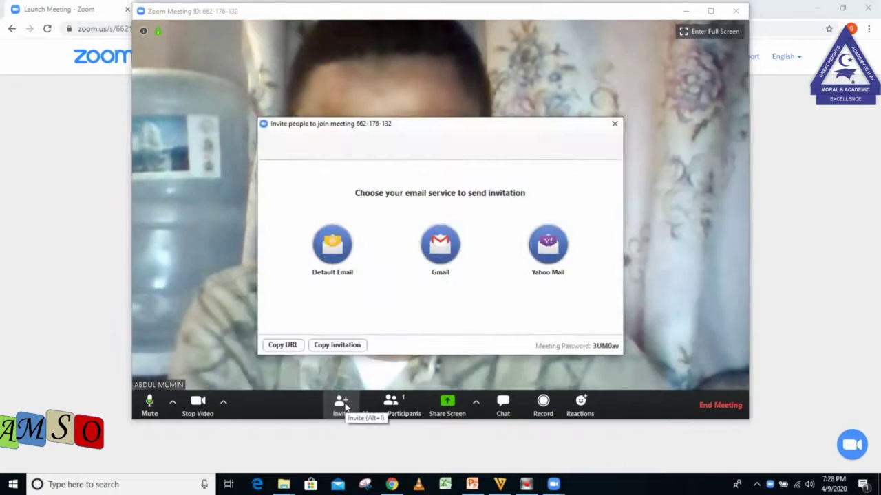
click(288, 346)
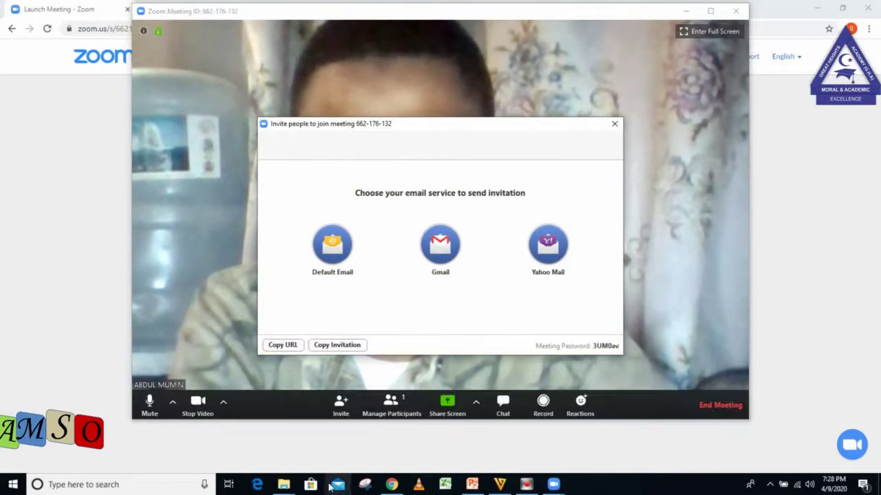
click(283, 484)
mouse_move(515, 442)
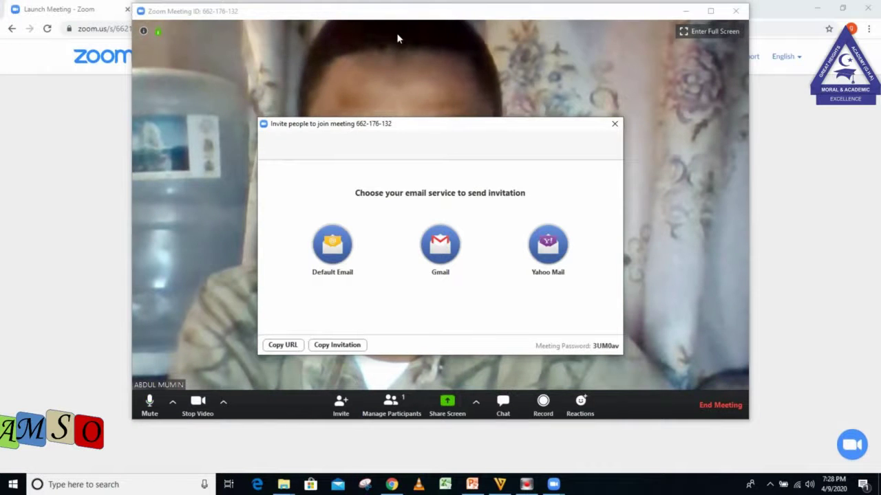
click(398, 38)
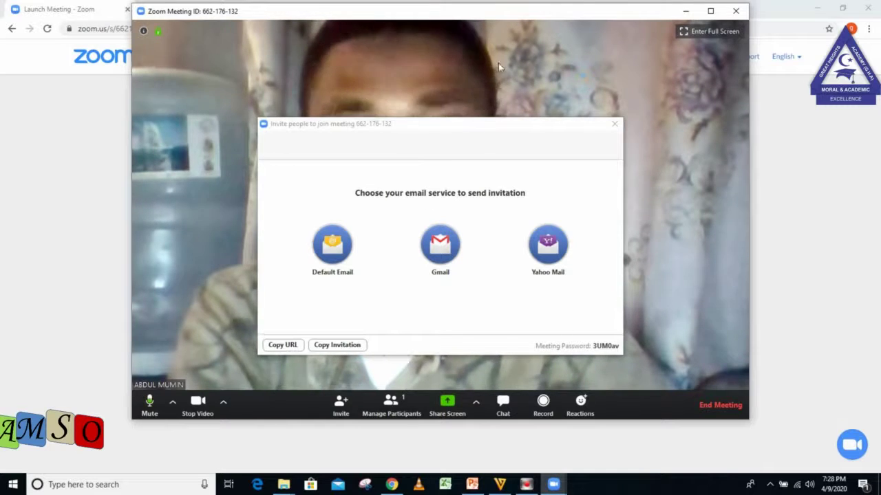
click(685, 11)
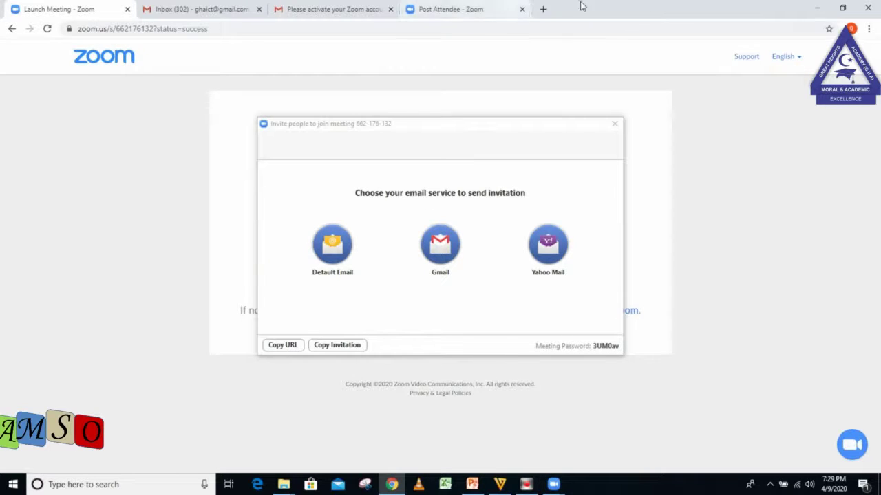
Open web.whatsapp.com in a new browser tab.
click(543, 9)
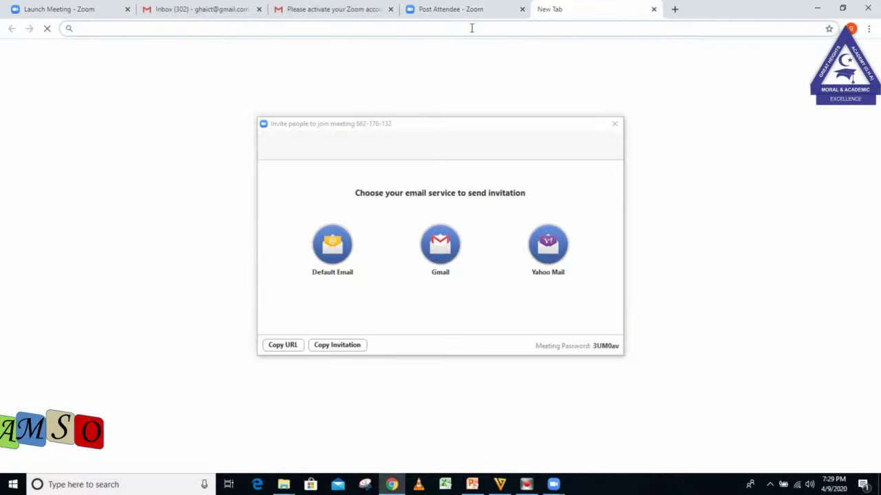
text(w)
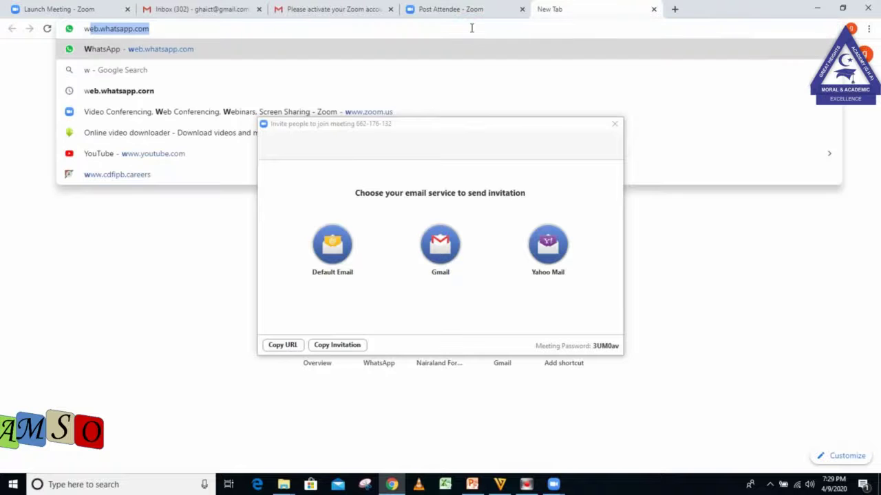
key(Return)
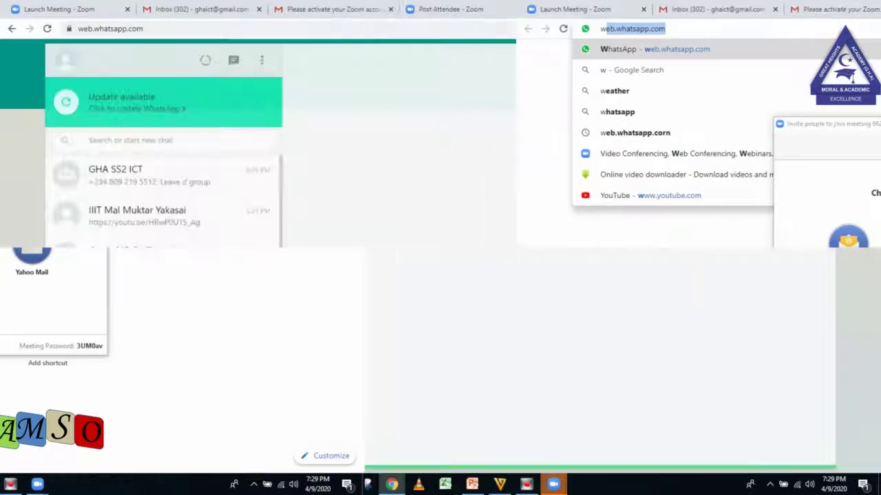
Paste the meeting link into the GHA SS2 ICT chat, then clear it unsent.
click(186, 180)
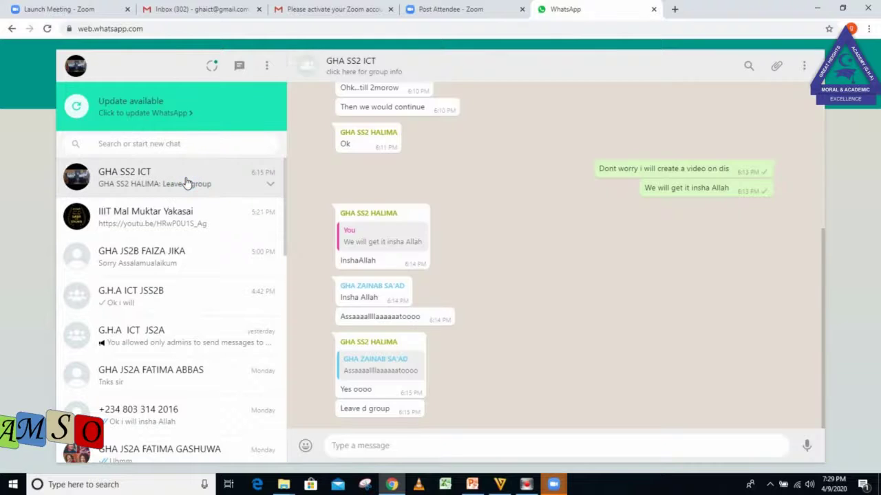
click(405, 447)
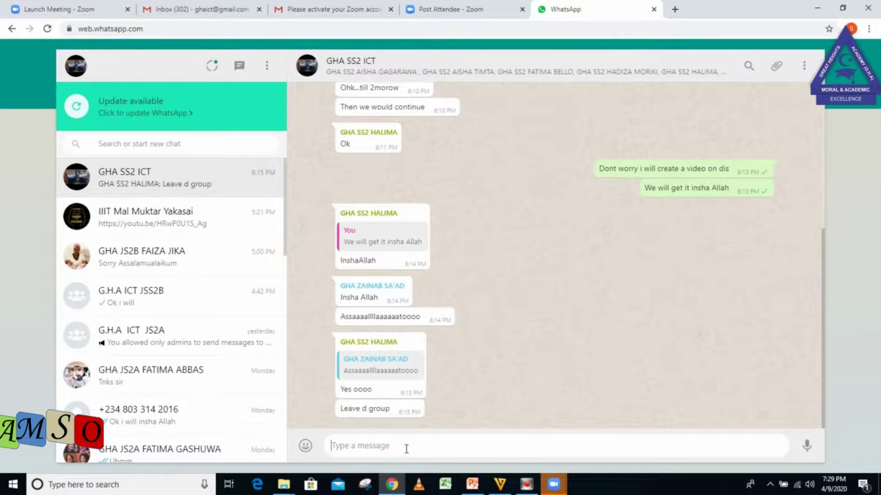
key(ctrl+v)
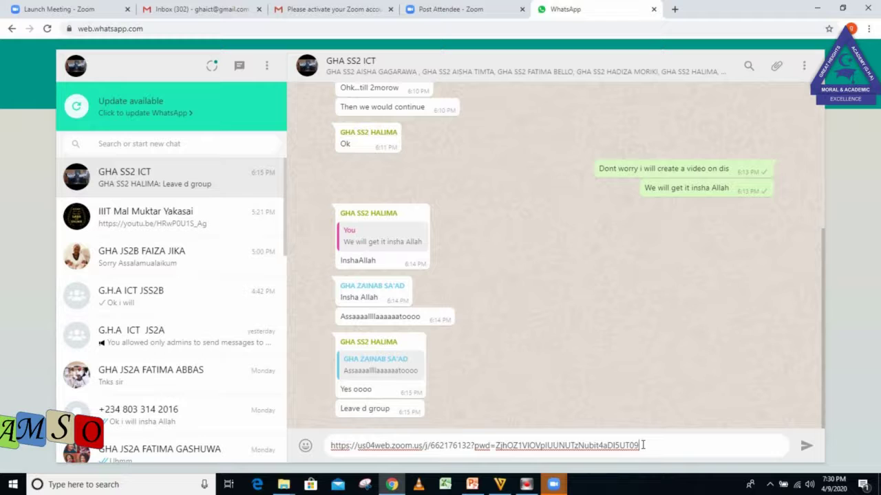
key(BackSpace)
key(BackSpace)
key(BackSpace)
key(BackSpace)
key(BackSpace)
key(BackSpace)
key(BackSpace)
key(BackSpace)
key(BackSpace)
key(BackSpace)
key(BackSpace)
key(BackSpace)
key(BackSpace)
key(BackSpace)
key(BackSpace)
key(BackSpace)
key(BackSpace)
key(BackSpace)
key(BackSpace)
key(BackSpace)
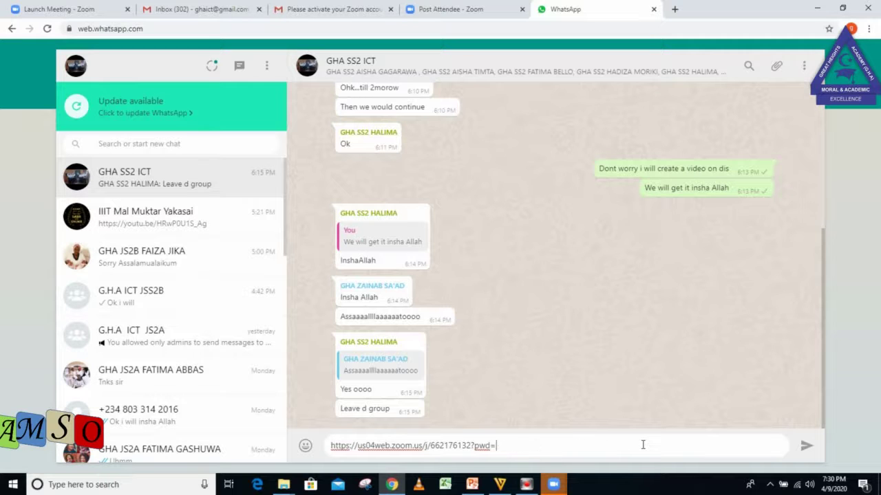
key(BackSpace)
key(BackSpace)
key(BackSpace)
key(BackSpace)
key(BackSpace)
key(BackSpace)
key(BackSpace)
key(BackSpace)
key(BackSpace)
key(BackSpace)
key(BackSpace)
key(BackSpace)
key(BackSpace)
key(BackSpace)
key(BackSpace)
key(BackSpace)
key(BackSpace)
key(BackSpace)
key(BackSpace)
key(BackSpace)
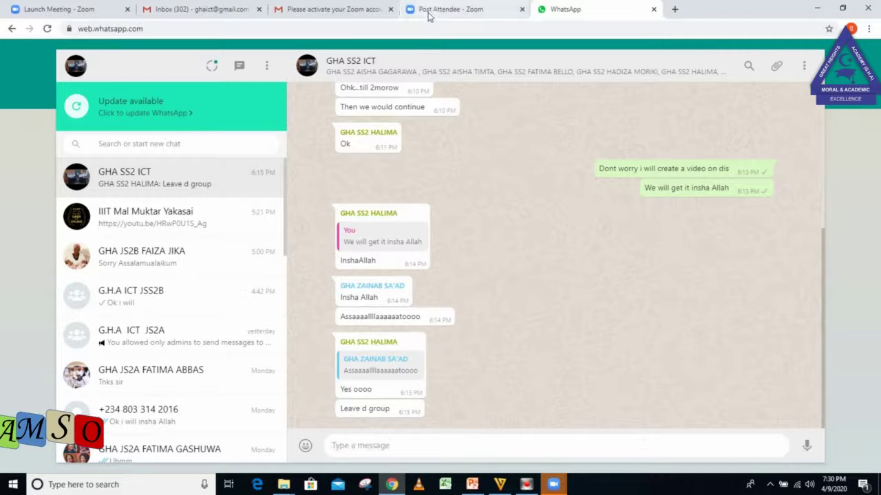
click(429, 10)
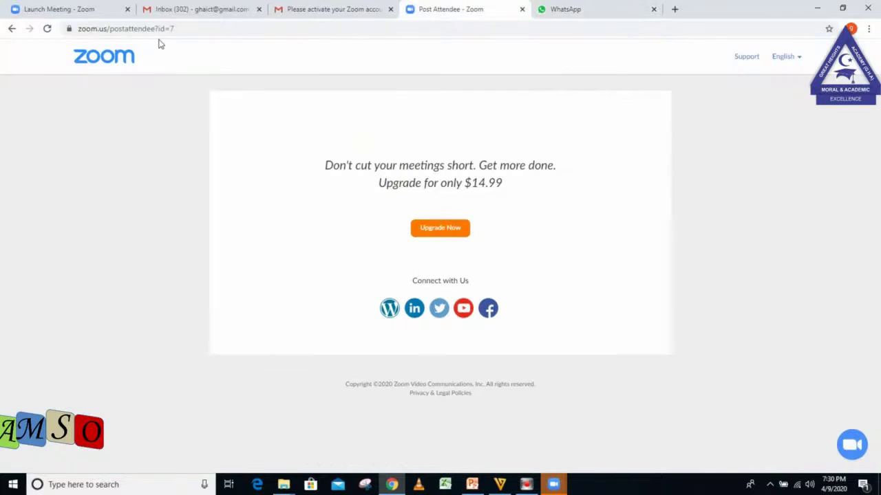
Return to the Zoom meeting window and bring up its Share Screen picker.
key(alt+Tab)
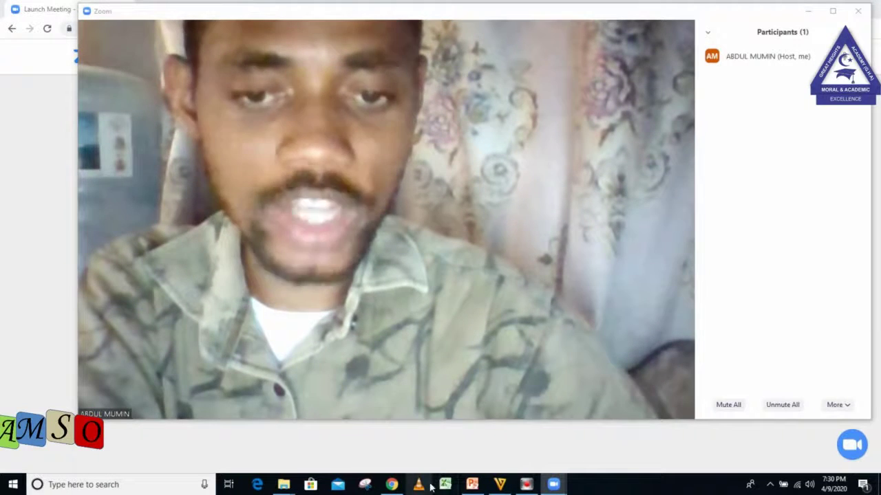
mouse_move(450, 338)
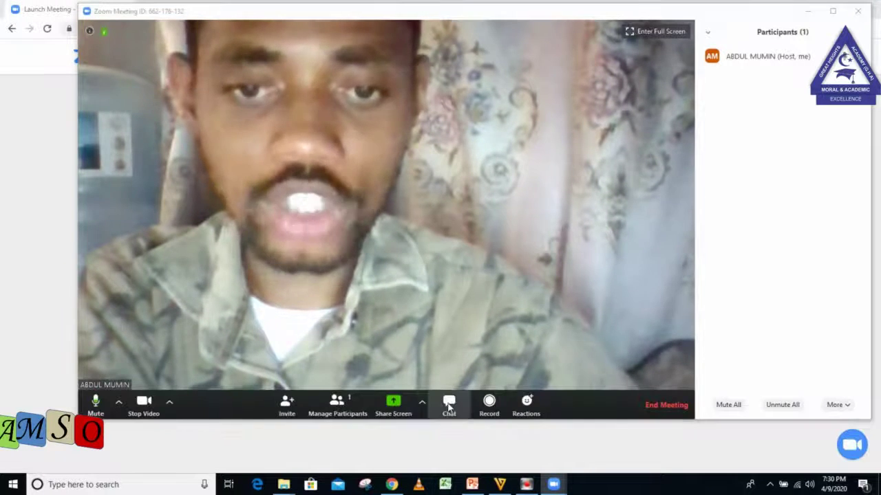
click(393, 405)
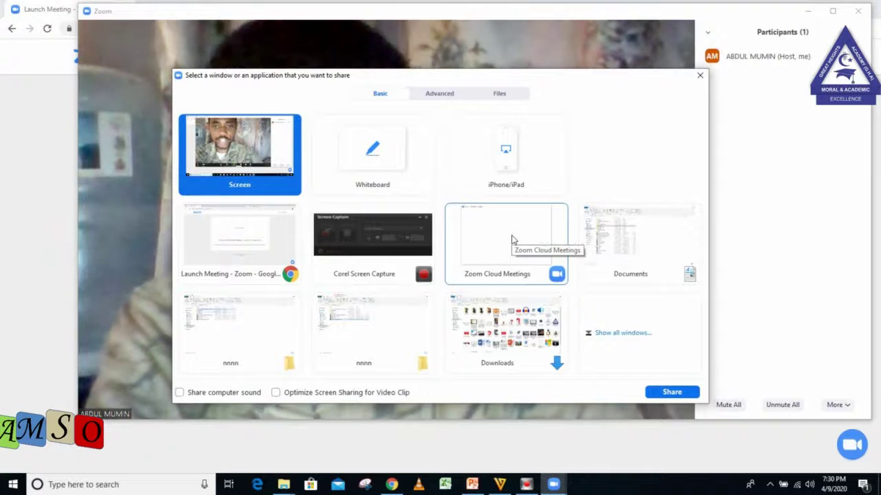
Share the 'Launch Meeting - Zoom - Google Chrome' window, then bring Zoom Cloud Meetings forward.
click(231, 266)
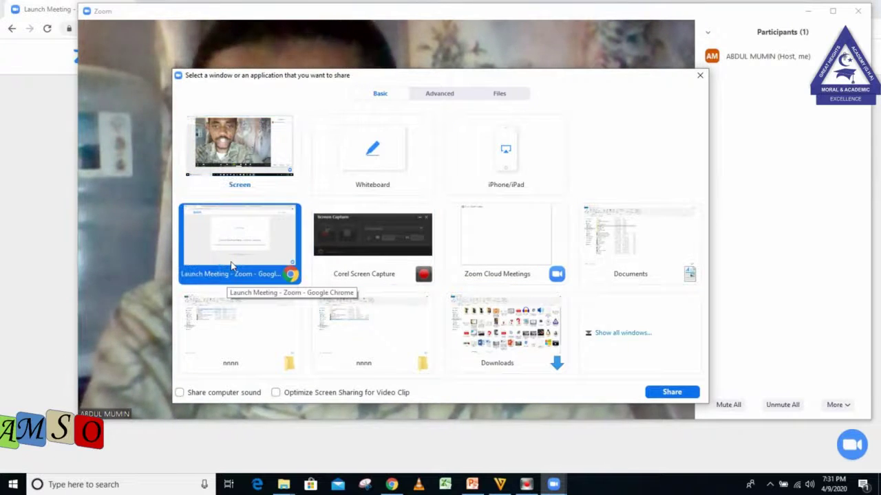
double_click(231, 267)
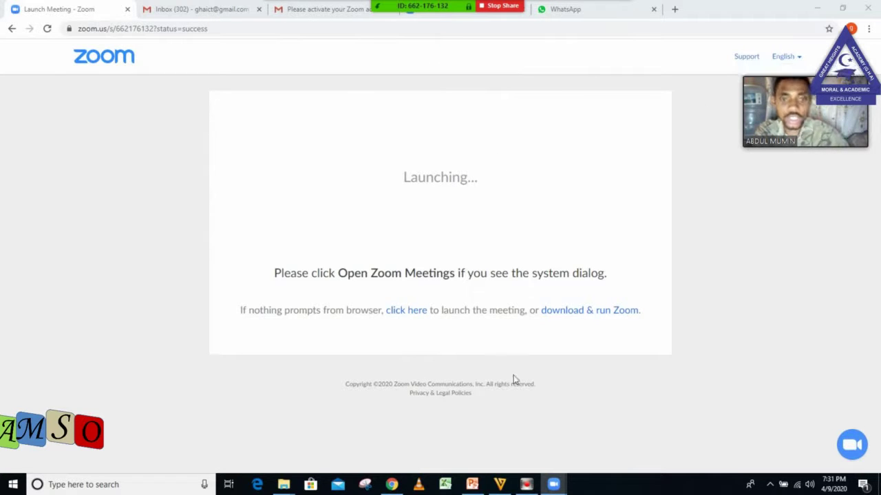
mouse_move(553, 487)
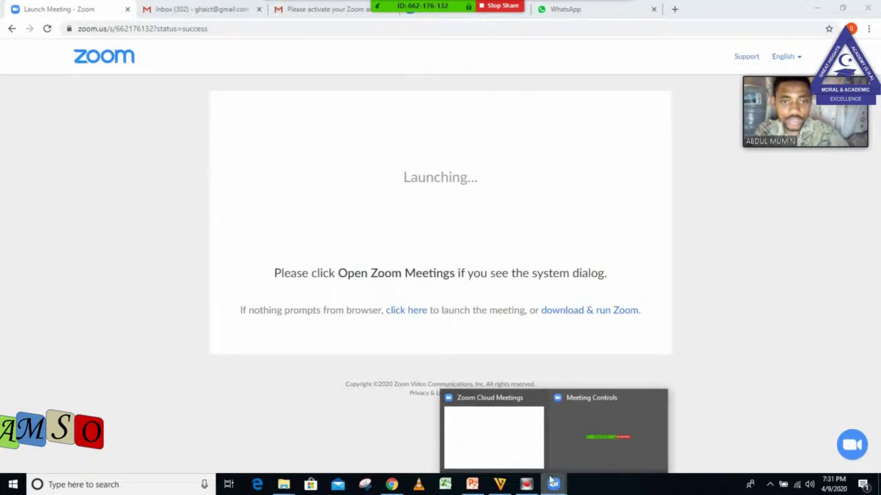
click(521, 425)
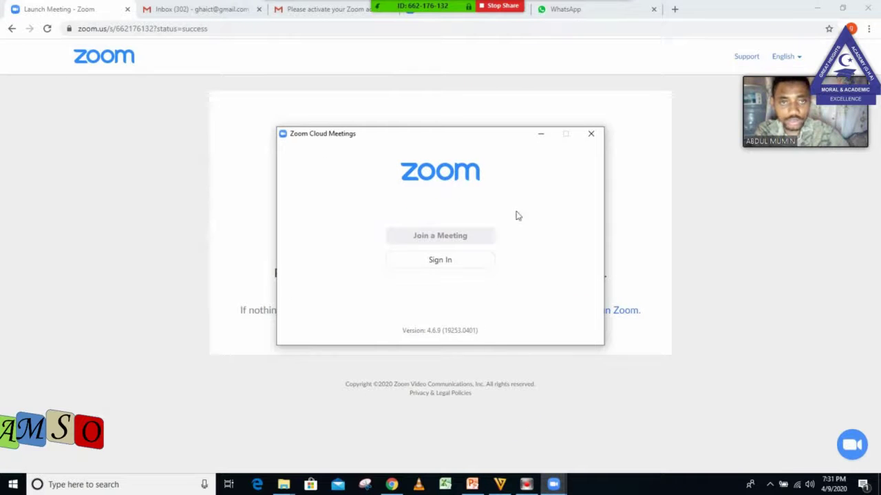
click(554, 486)
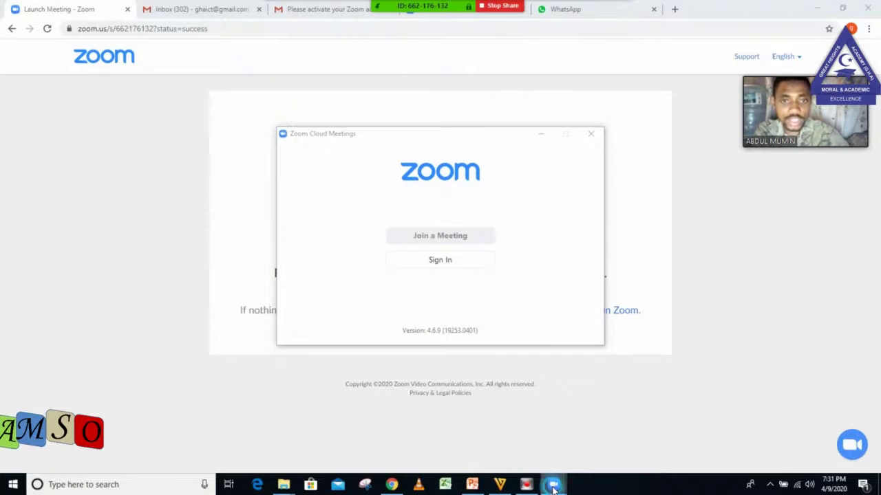
click(524, 426)
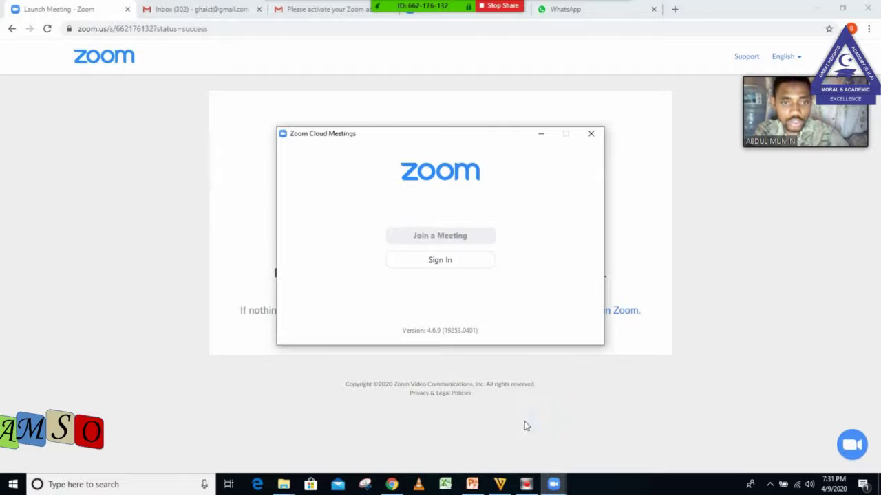
click(553, 485)
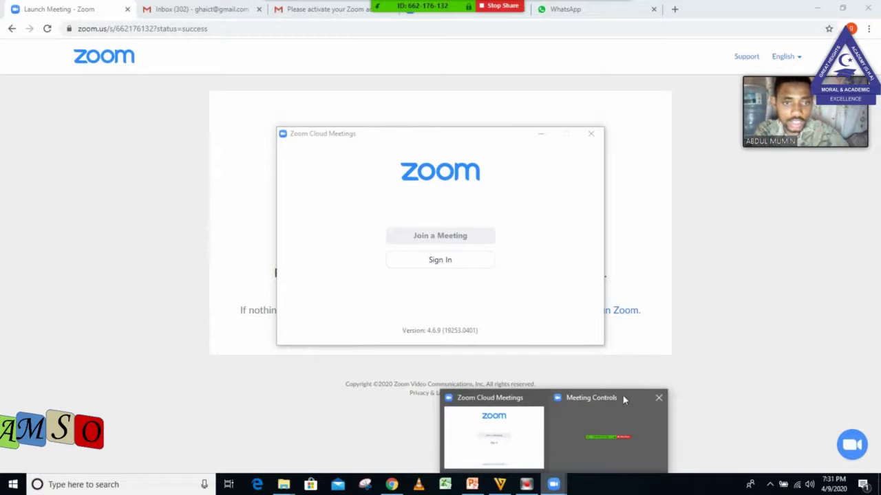